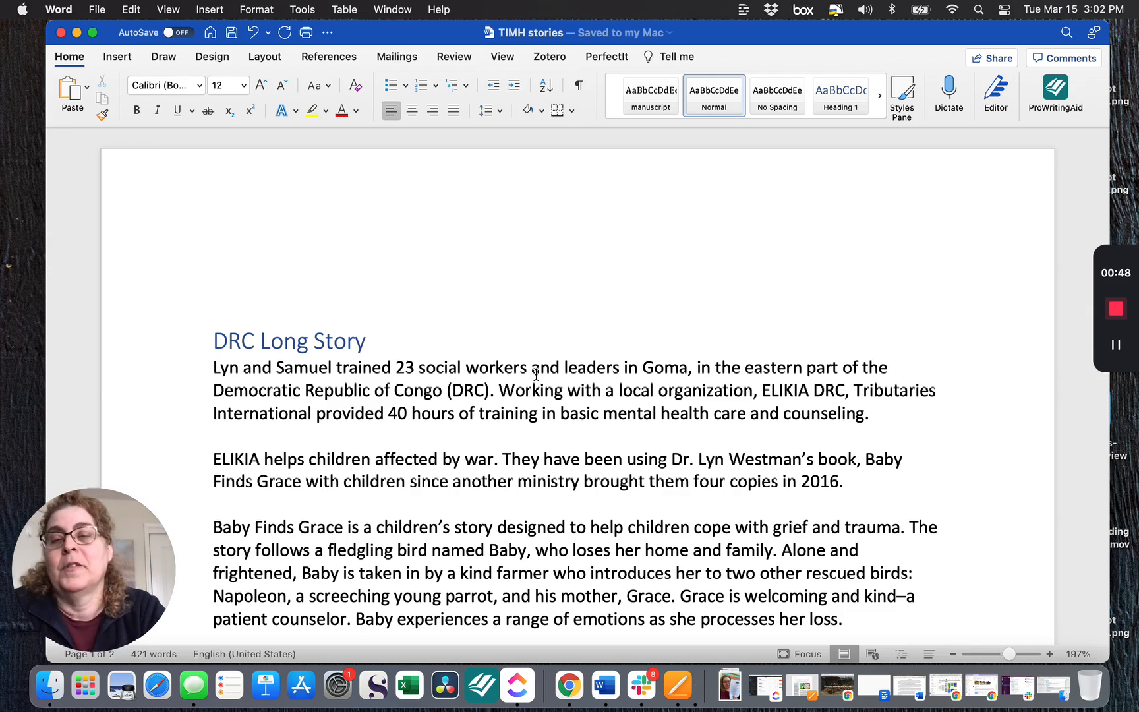
Step: Run the Editor's spelling and grammar check on the TIMH stories document
scroll(379, 469, down, 2)
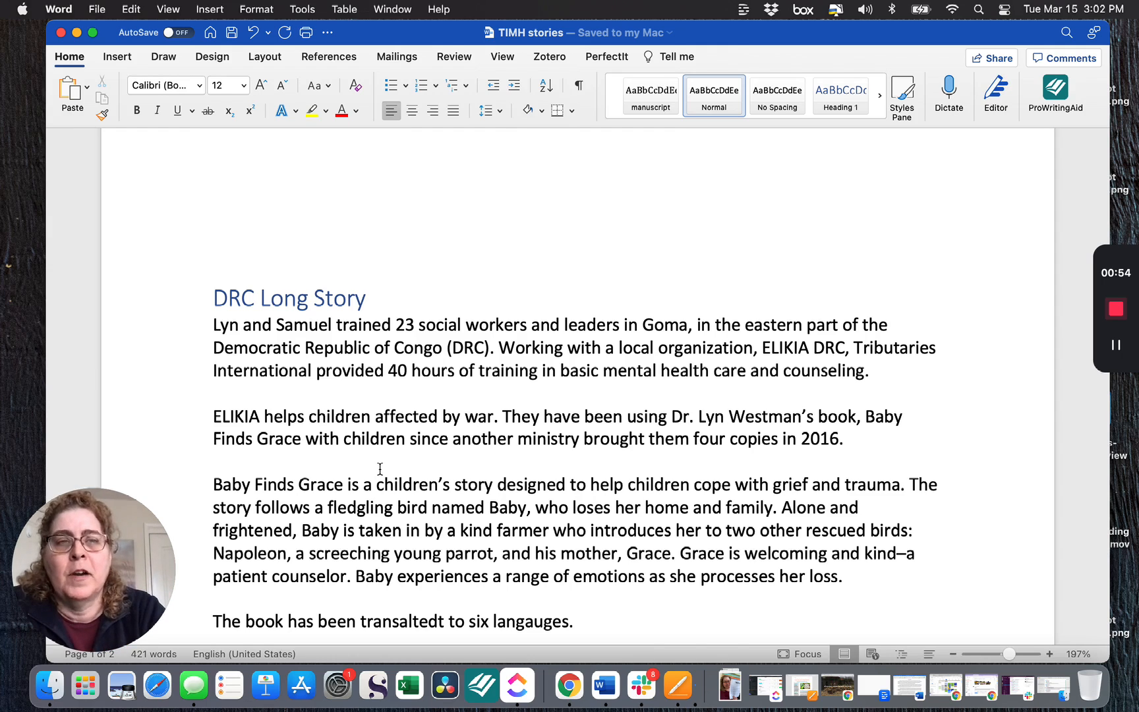
scroll(401, 419, down, 1)
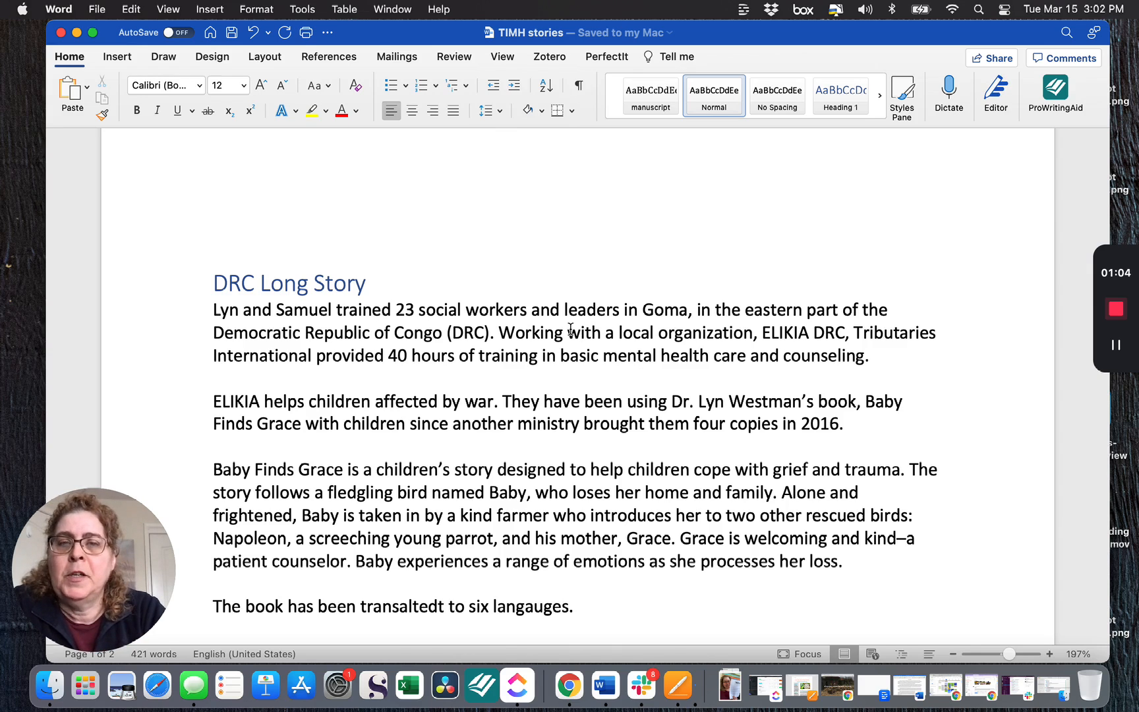
scroll(562, 259, down, 2)
scroll(562, 259, down, 1)
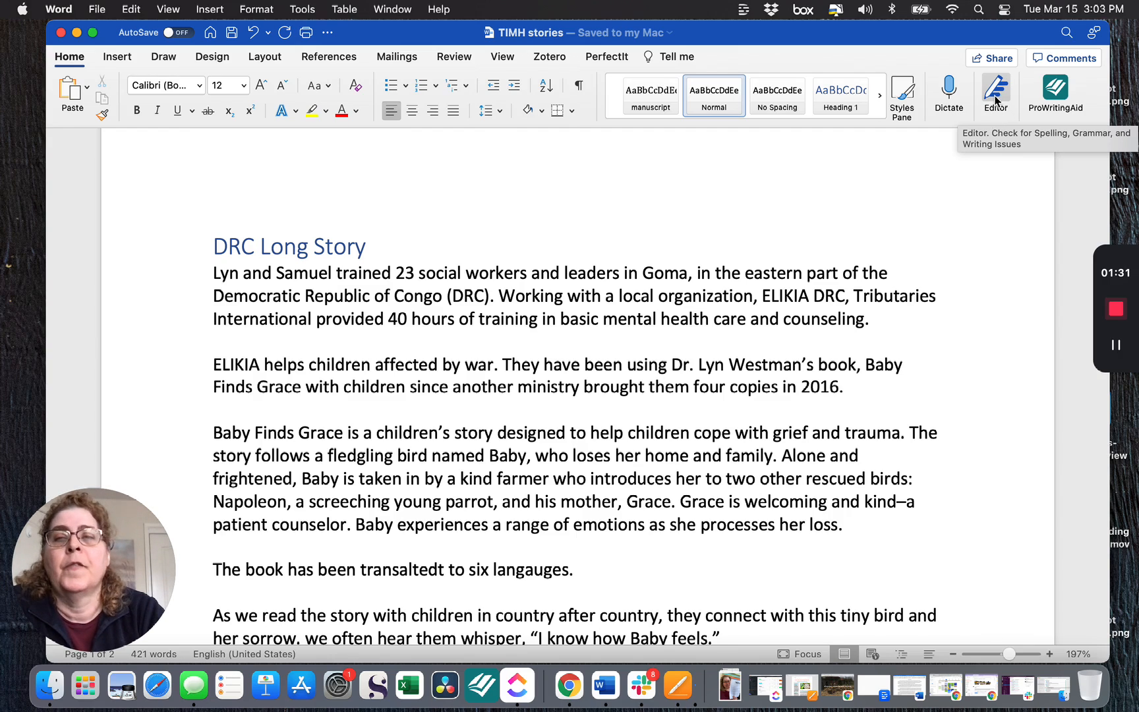
click(307, 10)
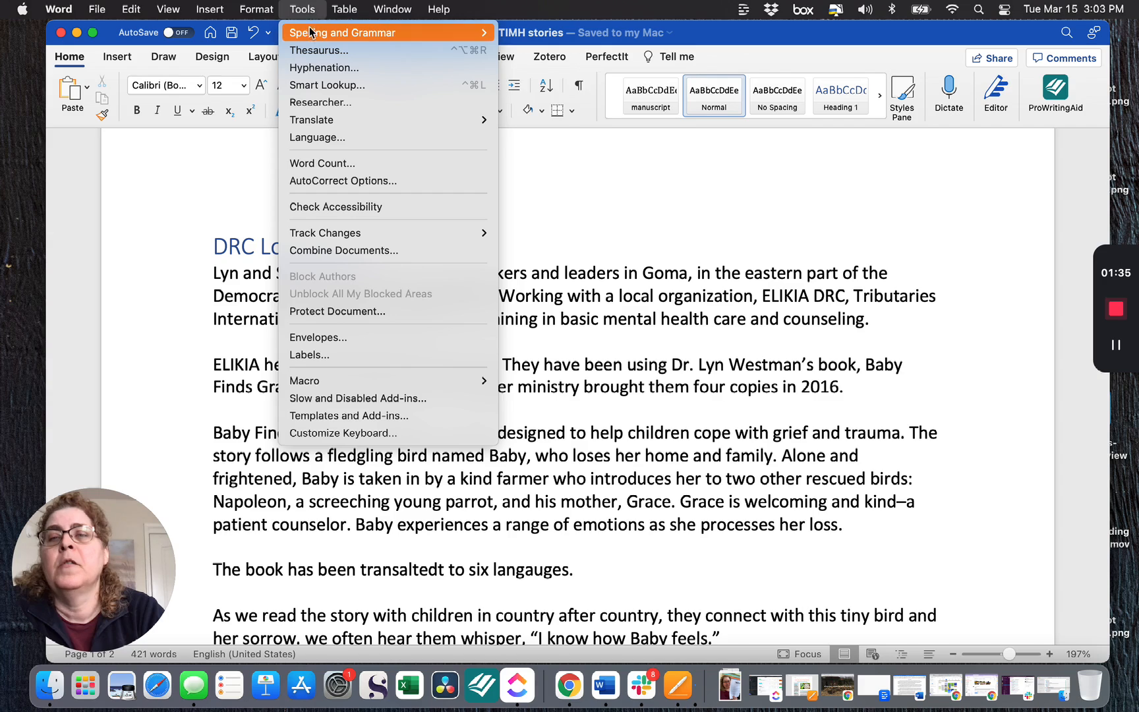
mouse_move(311, 39)
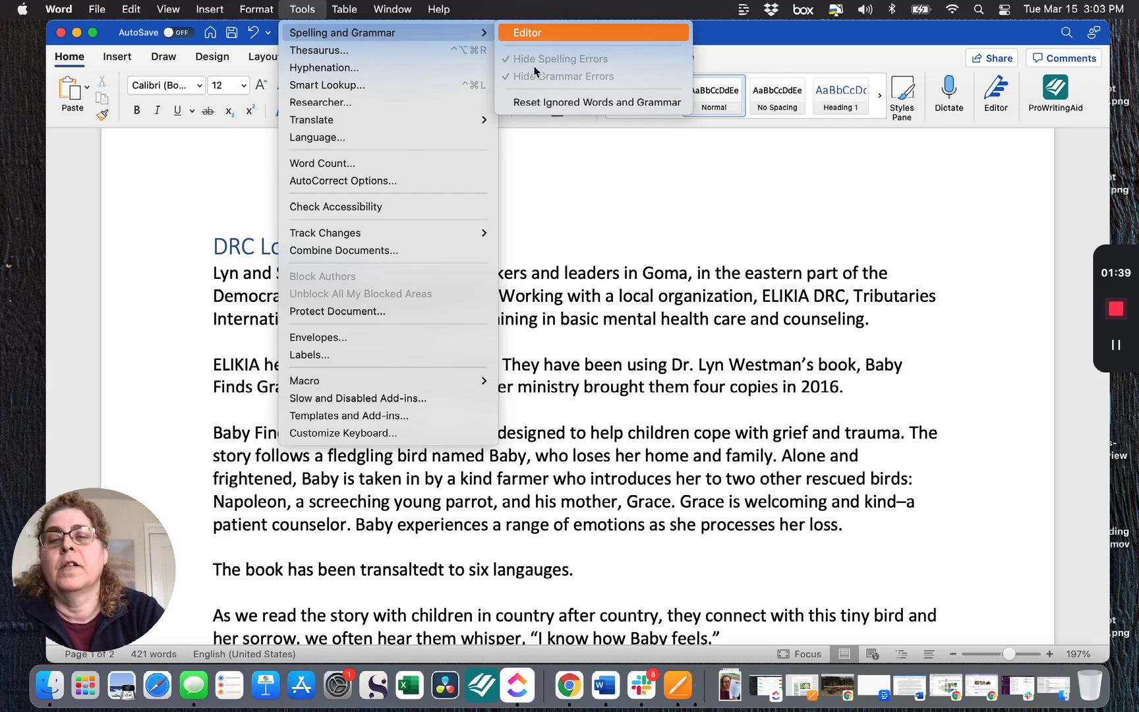
click(528, 33)
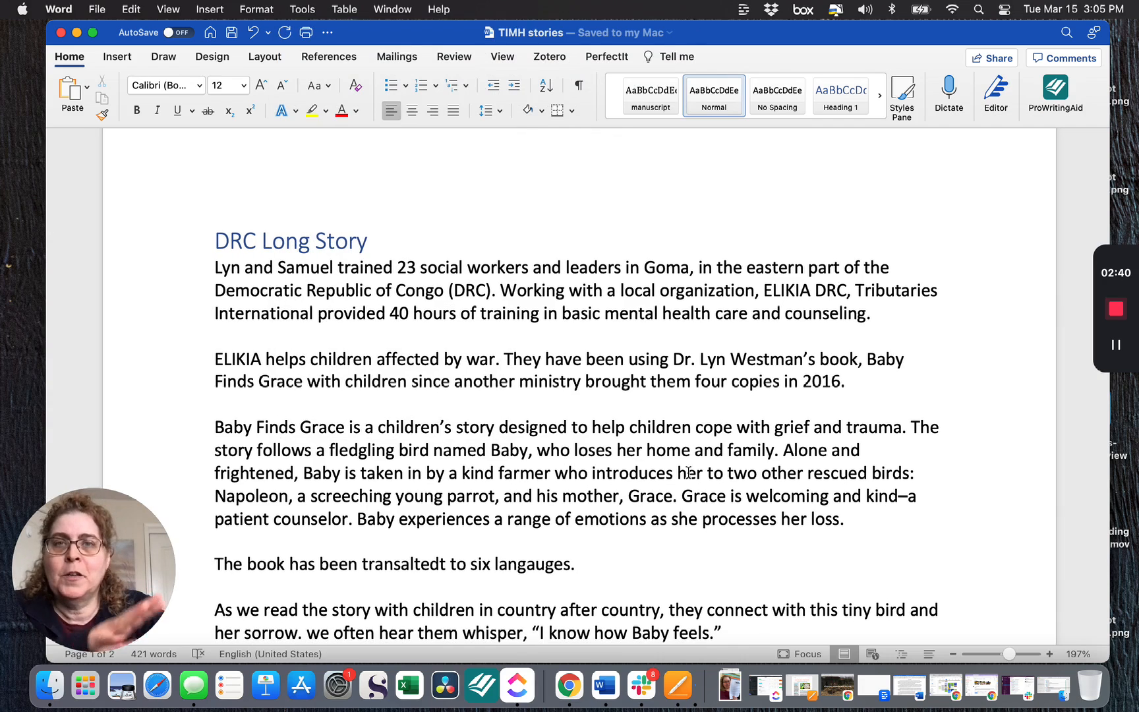
click(998, 96)
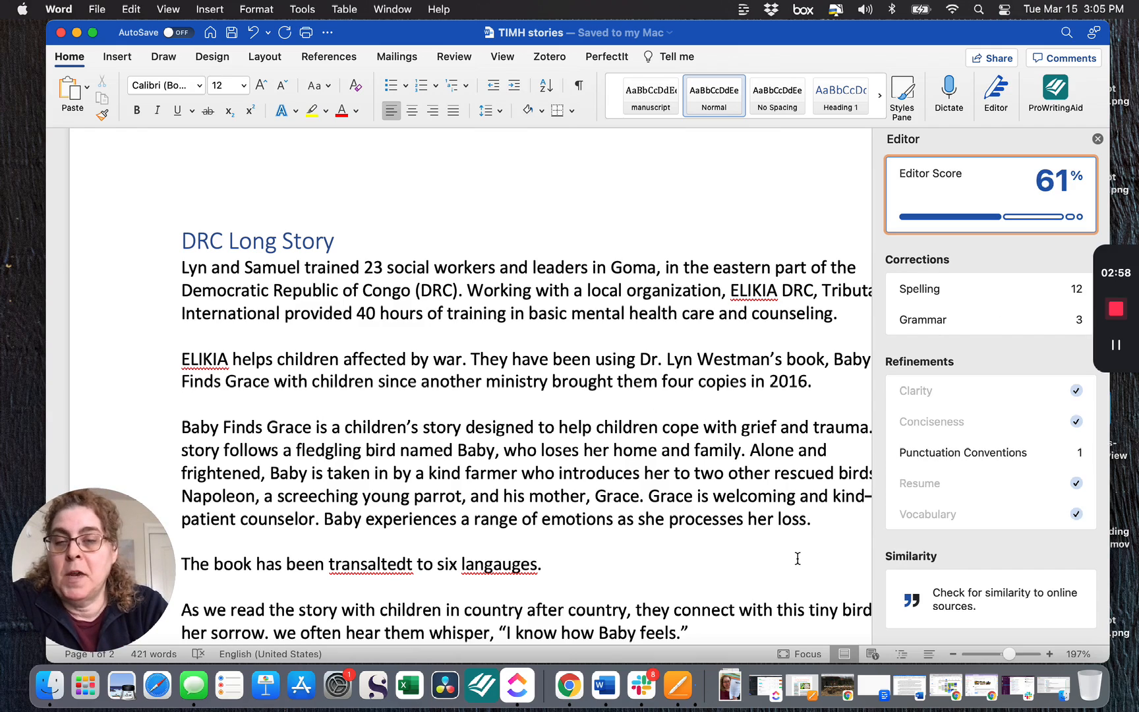
Step: Correct "transaltedt" to "translated" and apply the suggested spacing fix "2015, part" directly in the DRC story text
scroll(589, 472, down, 2)
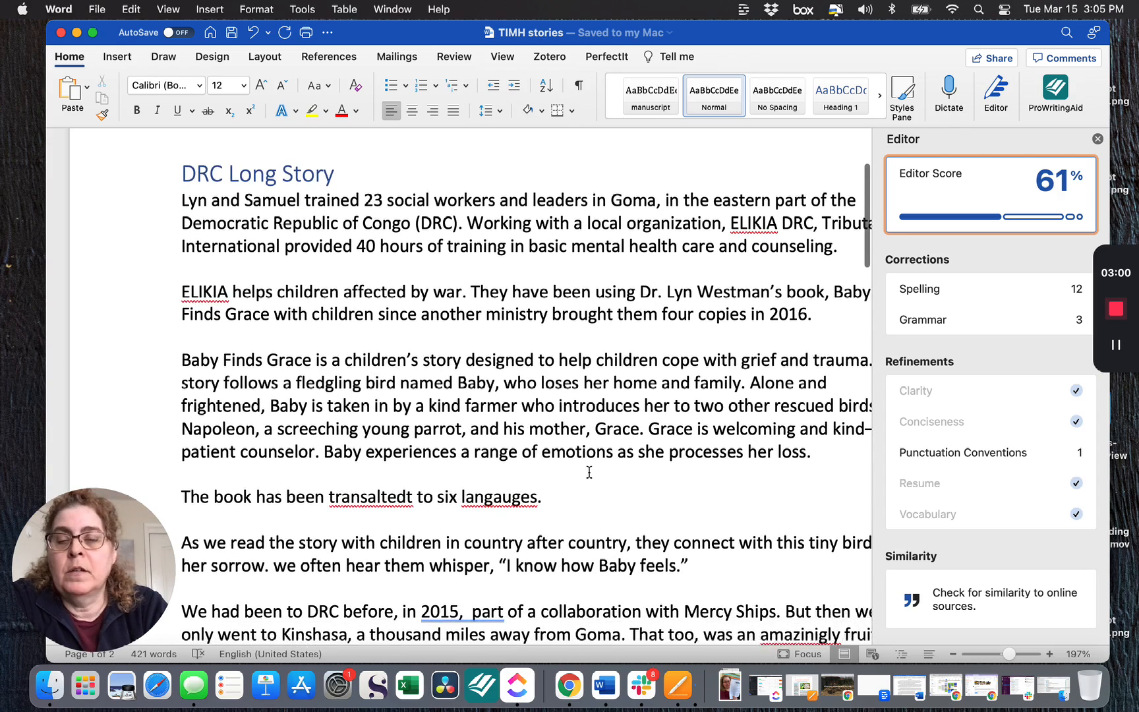
scroll(396, 389, down, 2)
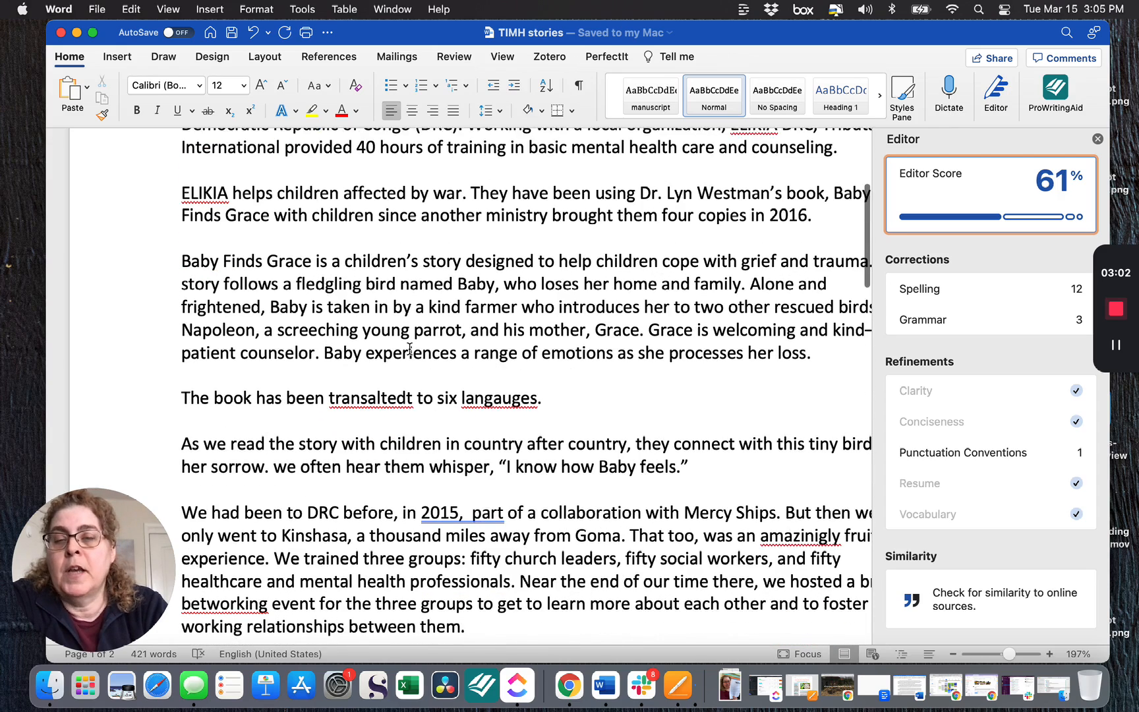
scroll(410, 349, down, 1)
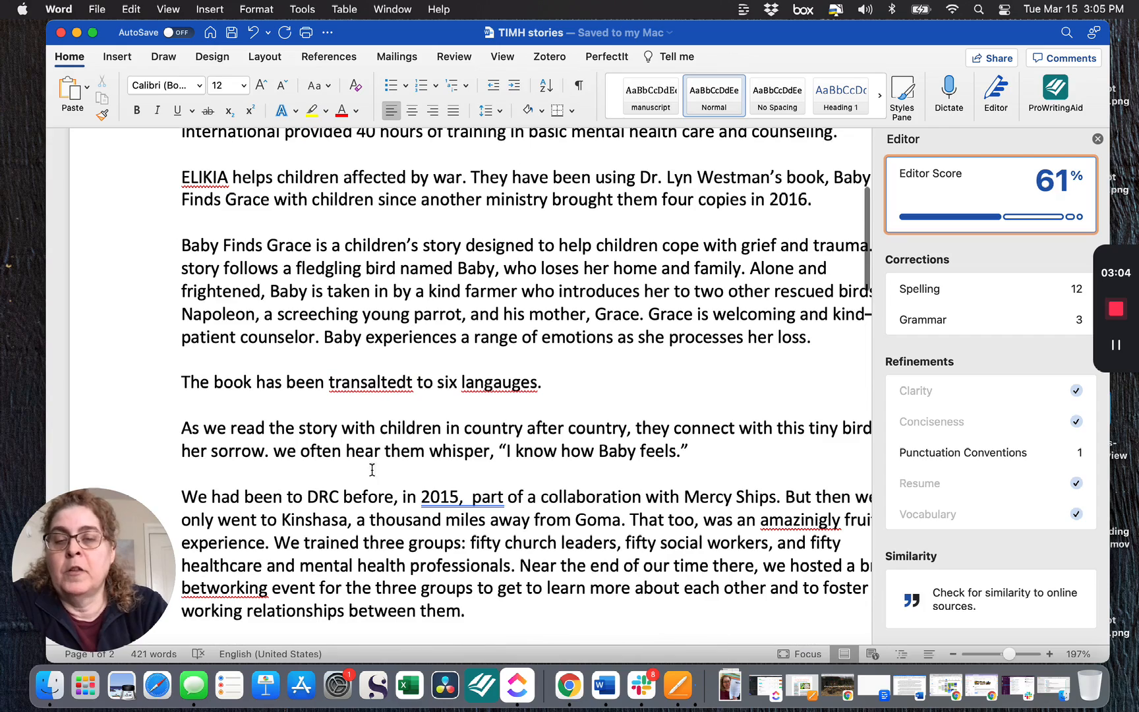
scroll(473, 589, down, 2)
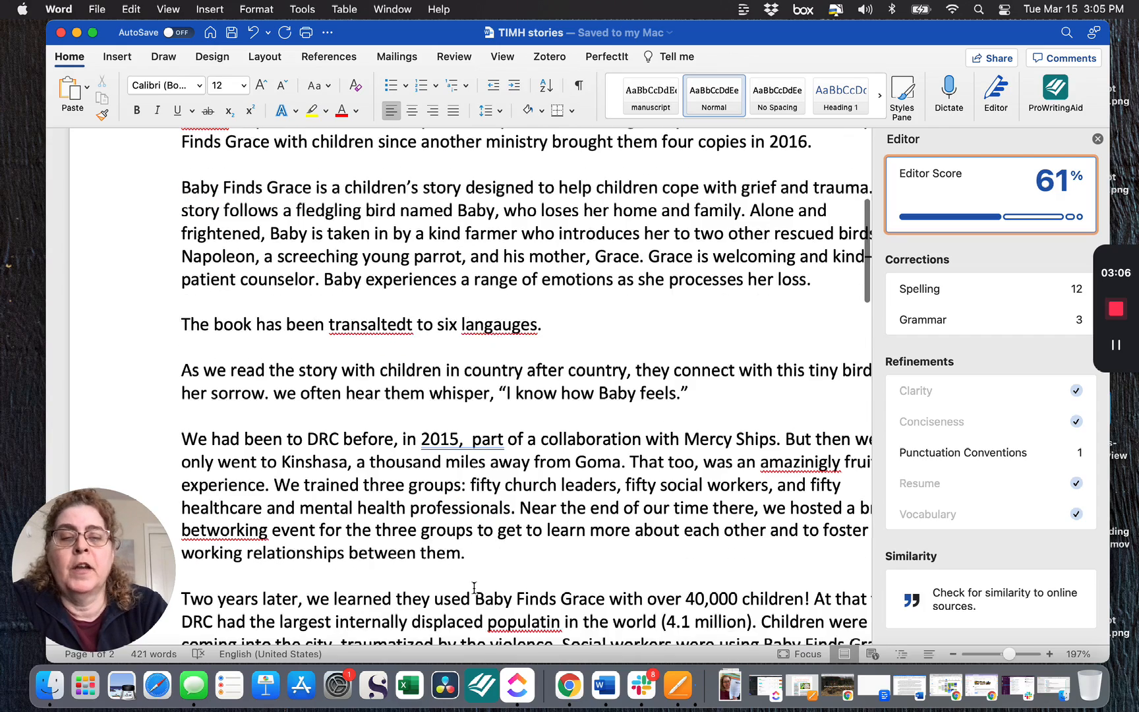
scroll(474, 580, down, 1)
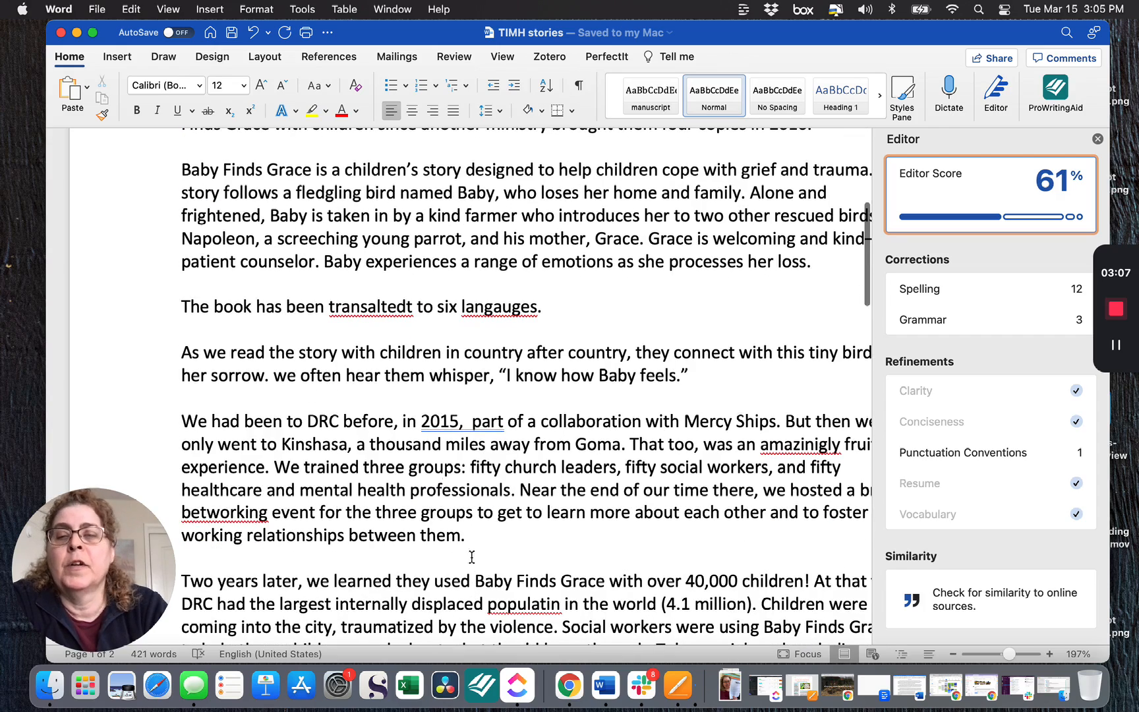
click(374, 304)
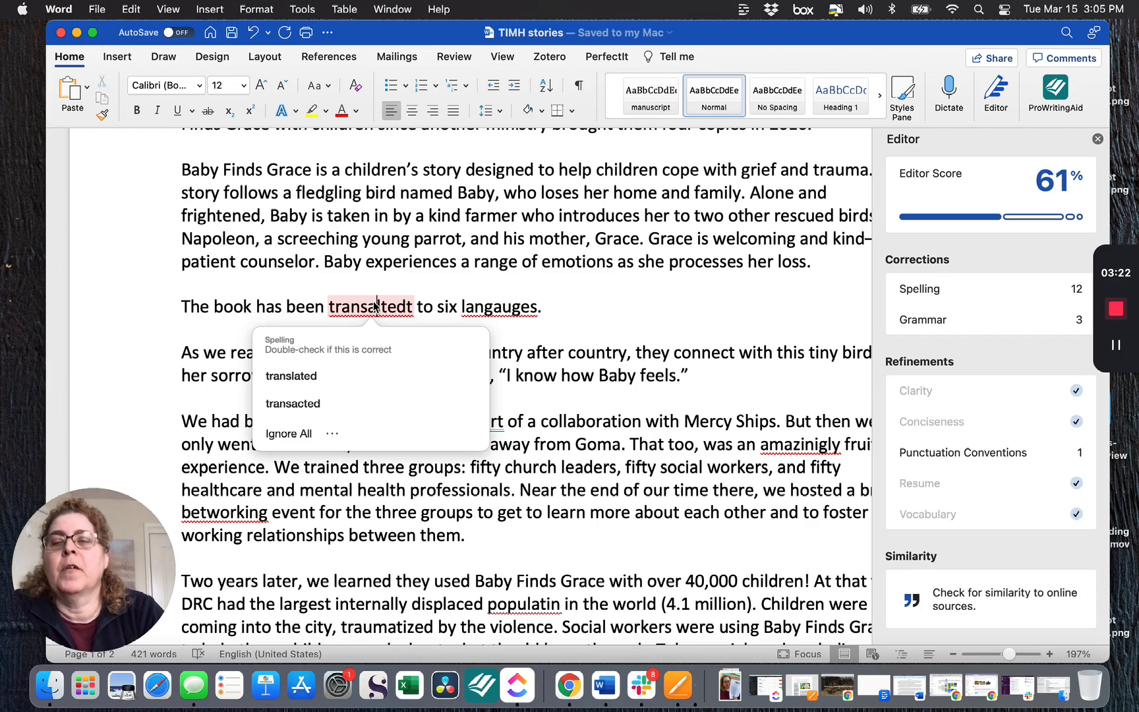
click(306, 375)
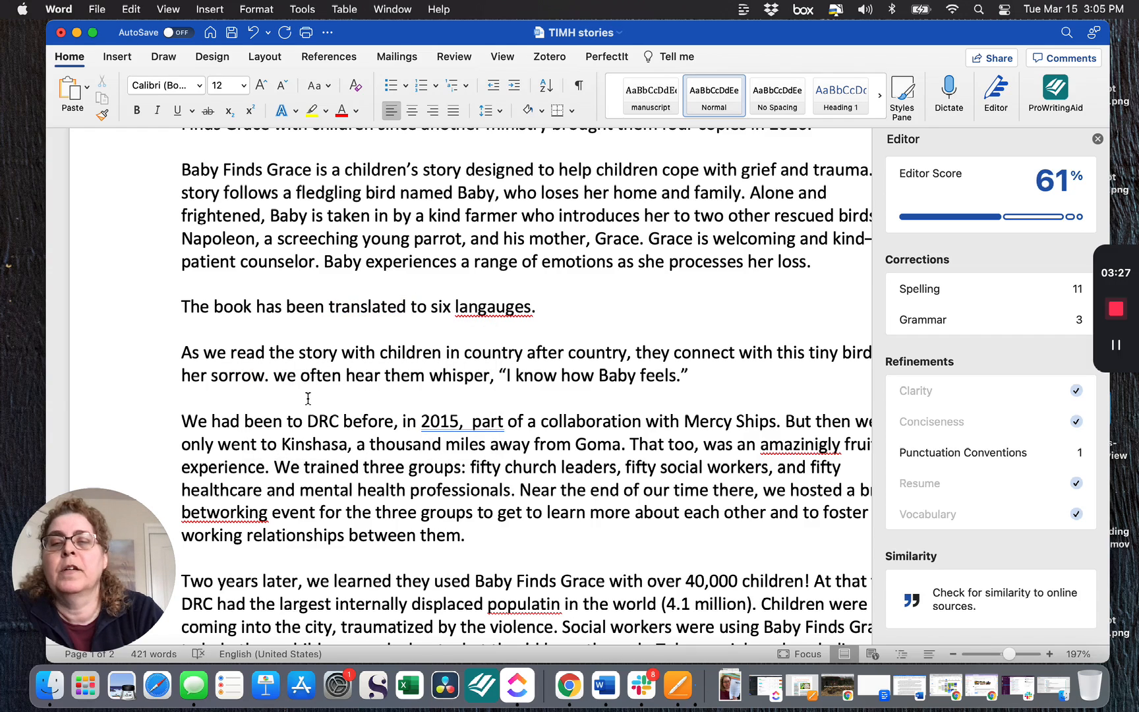
click(459, 420)
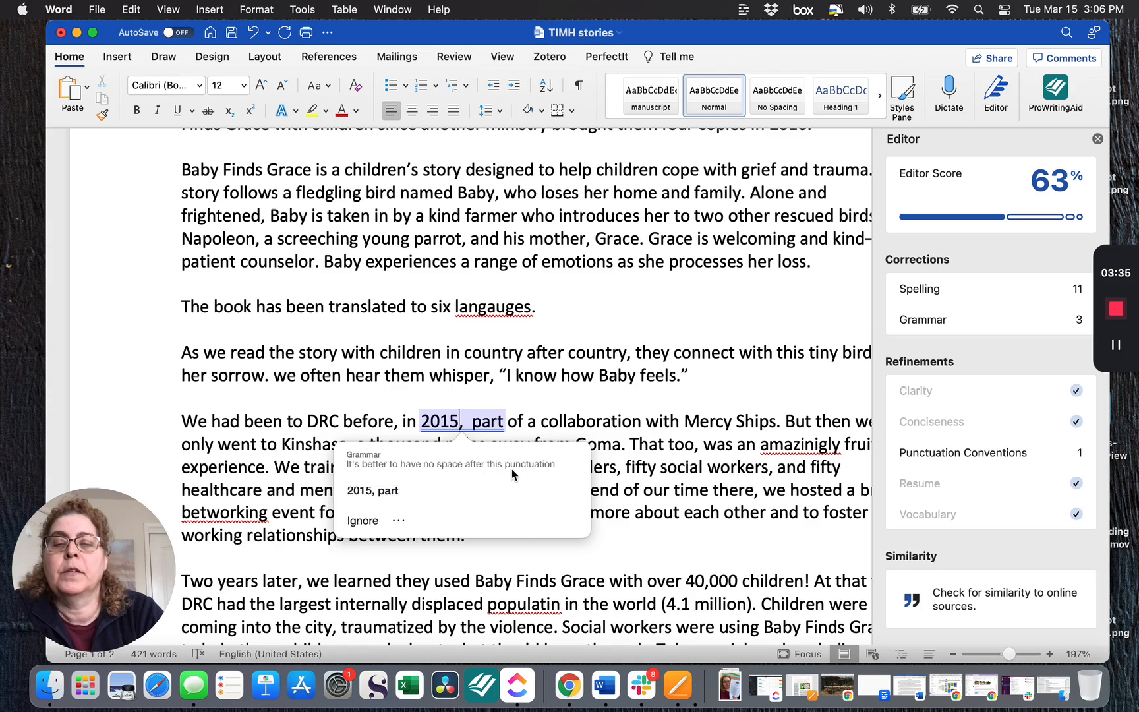
click(374, 490)
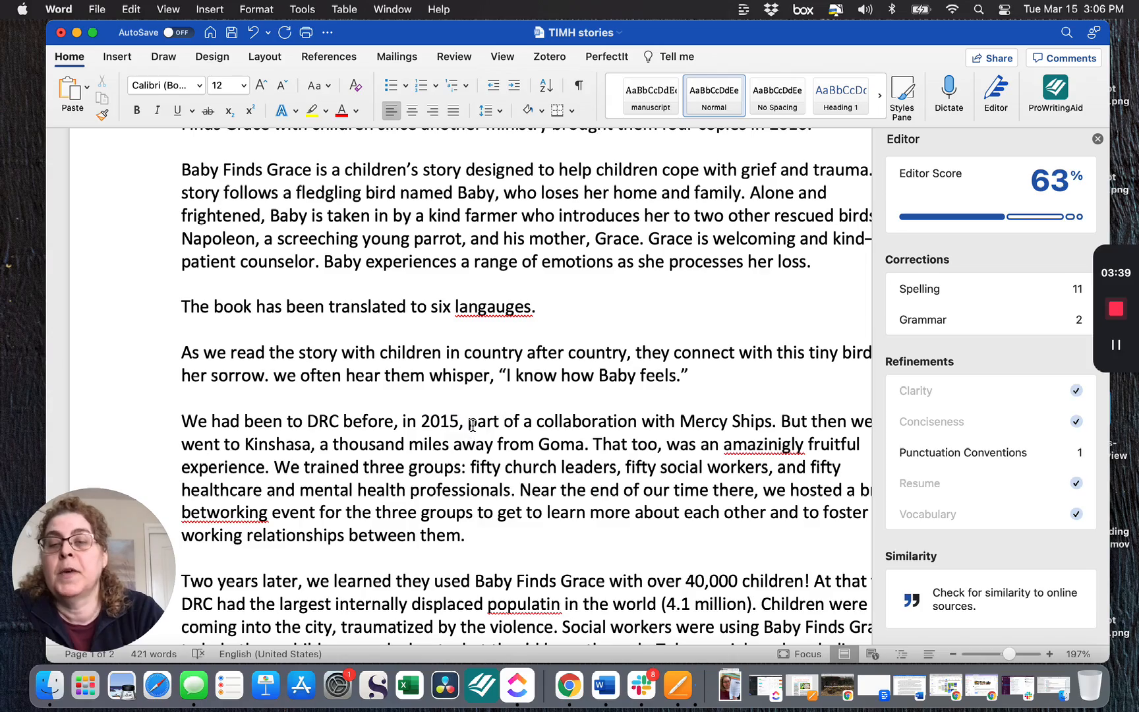
Step: Start the Editor's spelling review, replacing "amazinigly" with "amazingly" and "betworking" with "networking"
scroll(564, 468, down, 10)
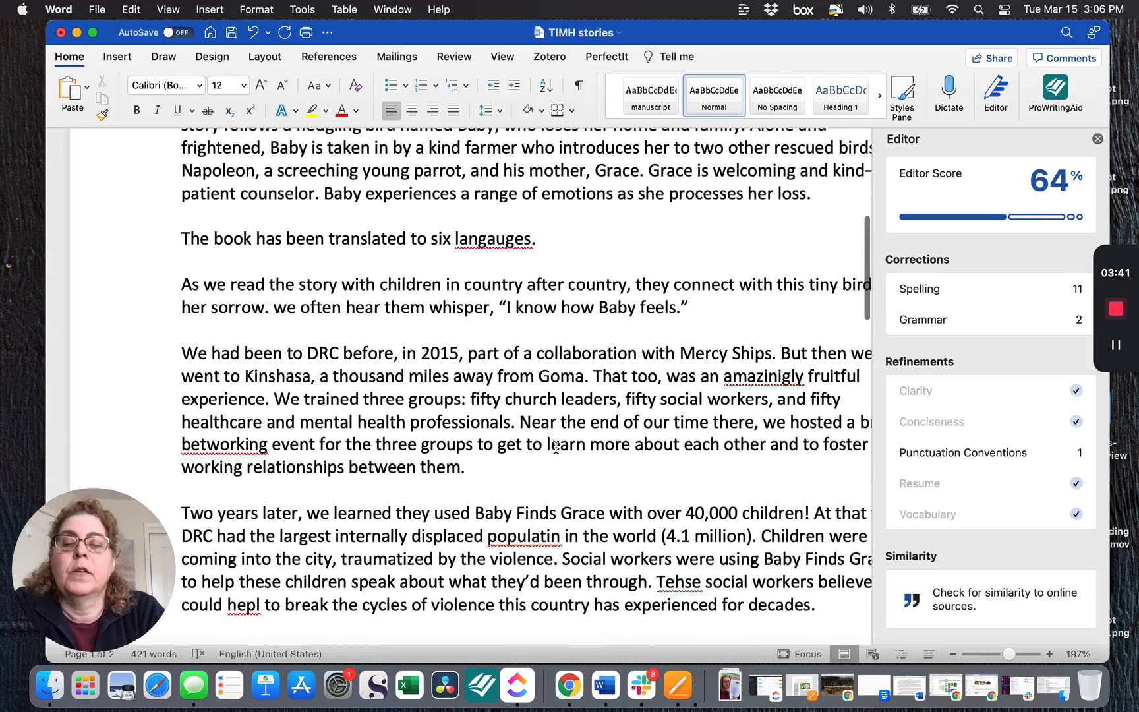
scroll(556, 447, up, 20)
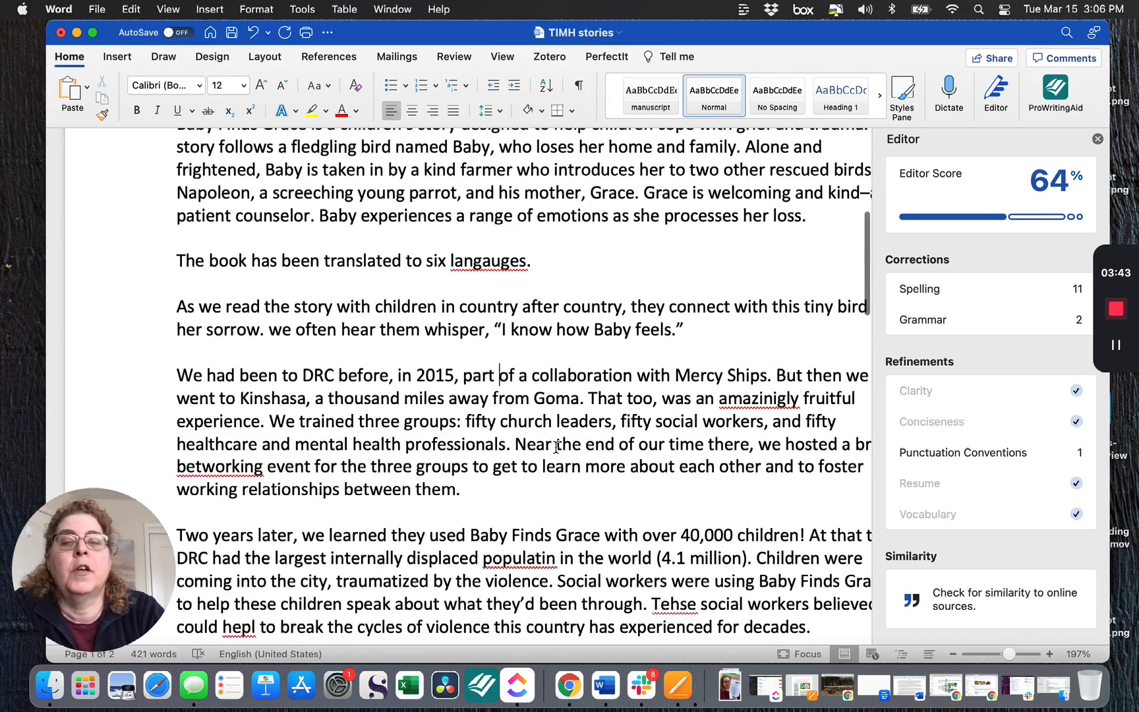
scroll(337, 379, down, 15)
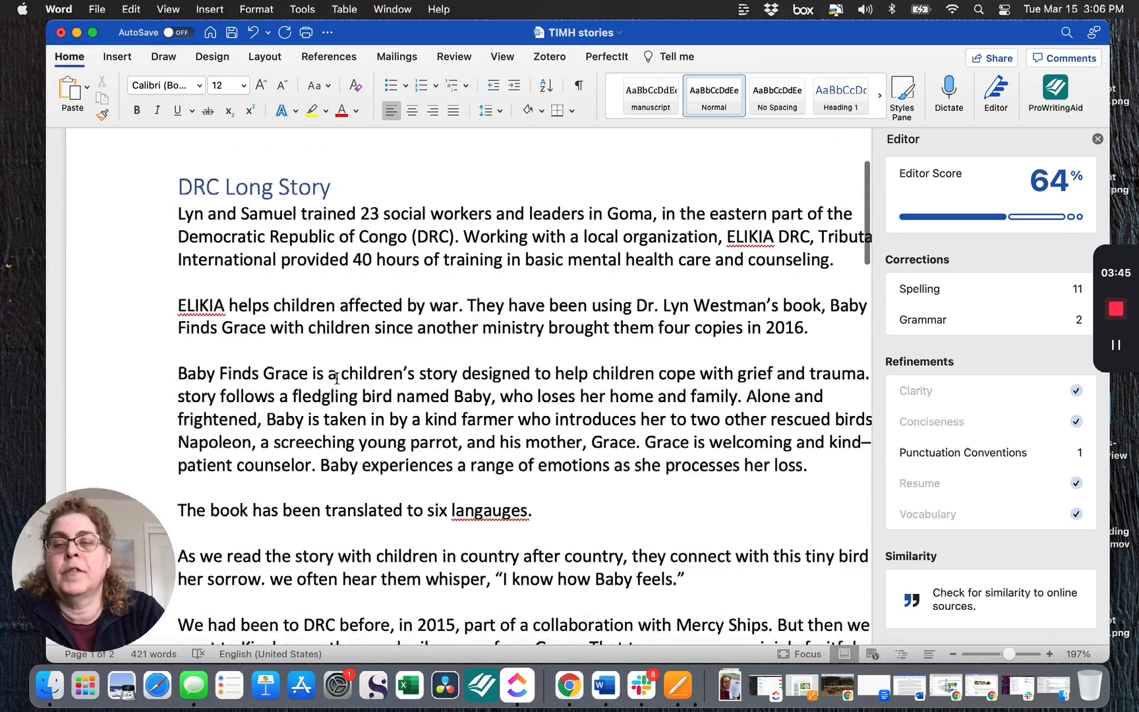
scroll(337, 380, up, 8)
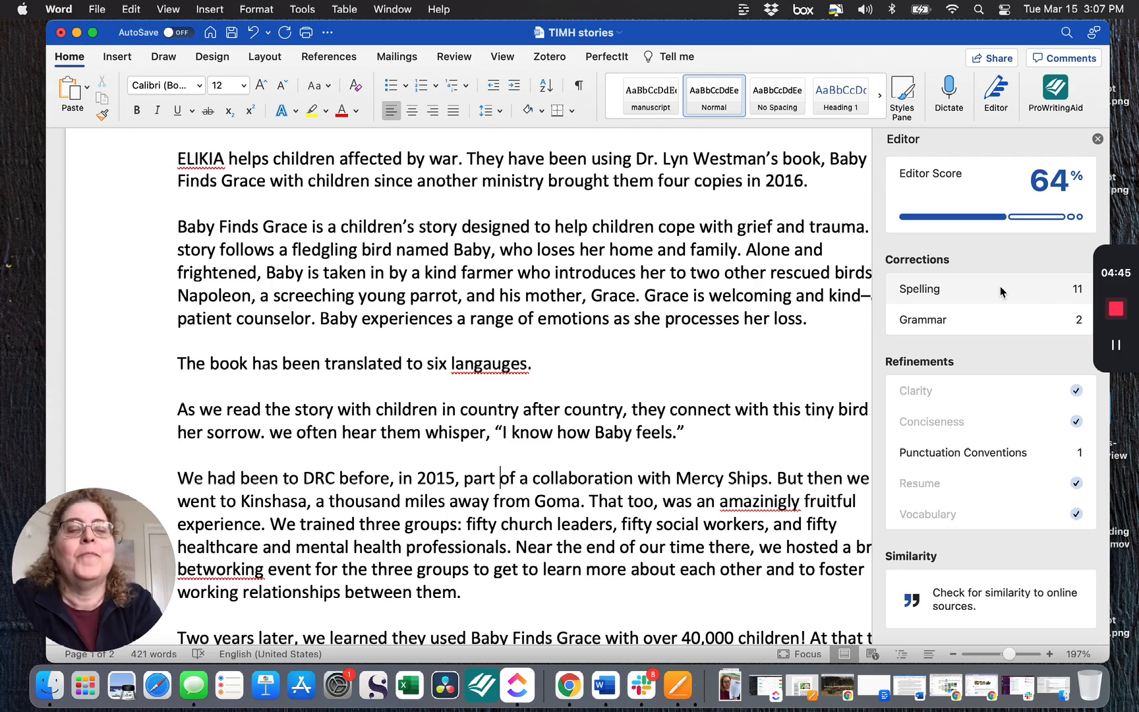
click(1001, 292)
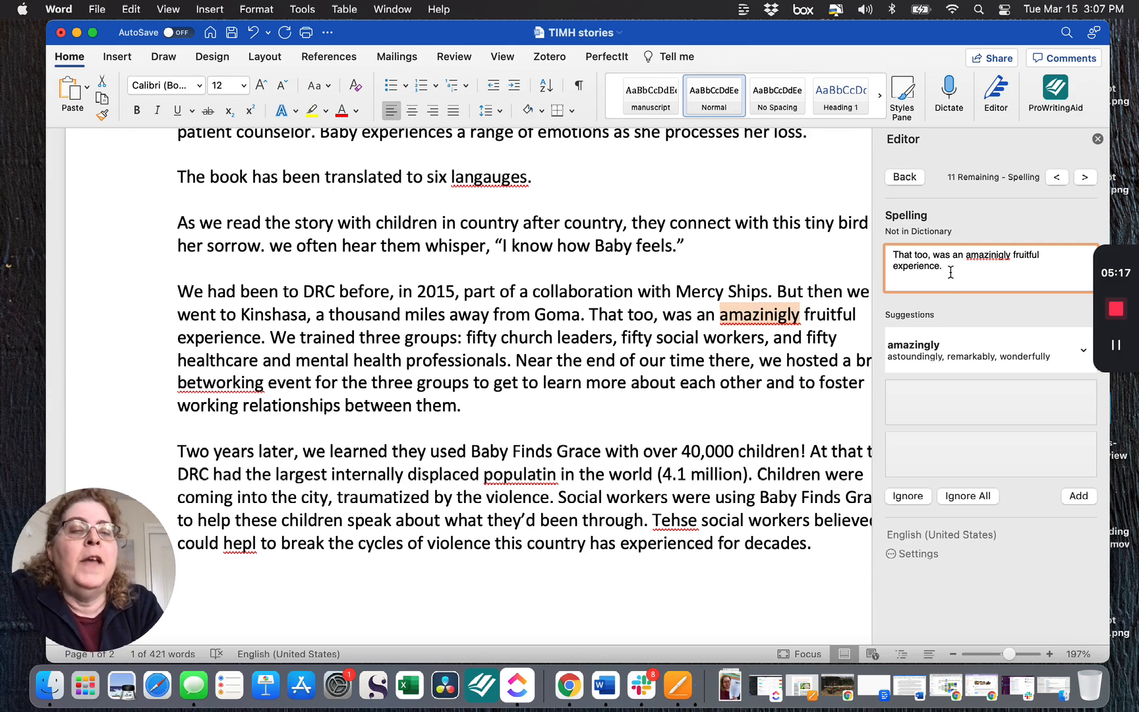
click(931, 349)
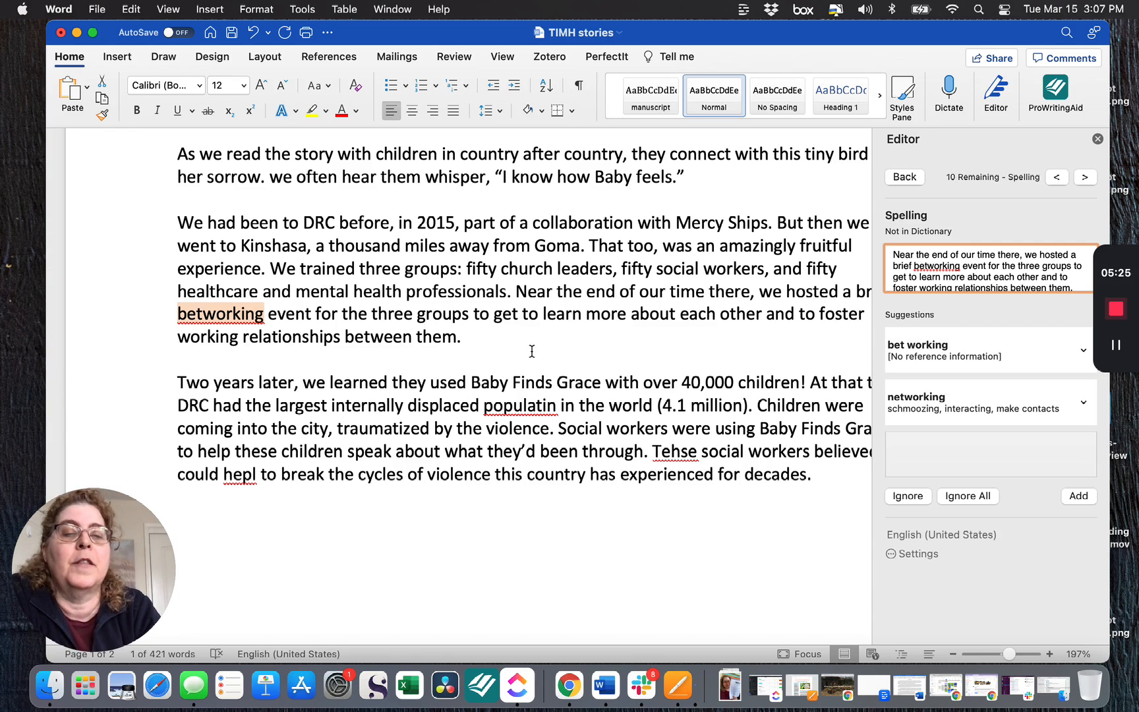
click(948, 410)
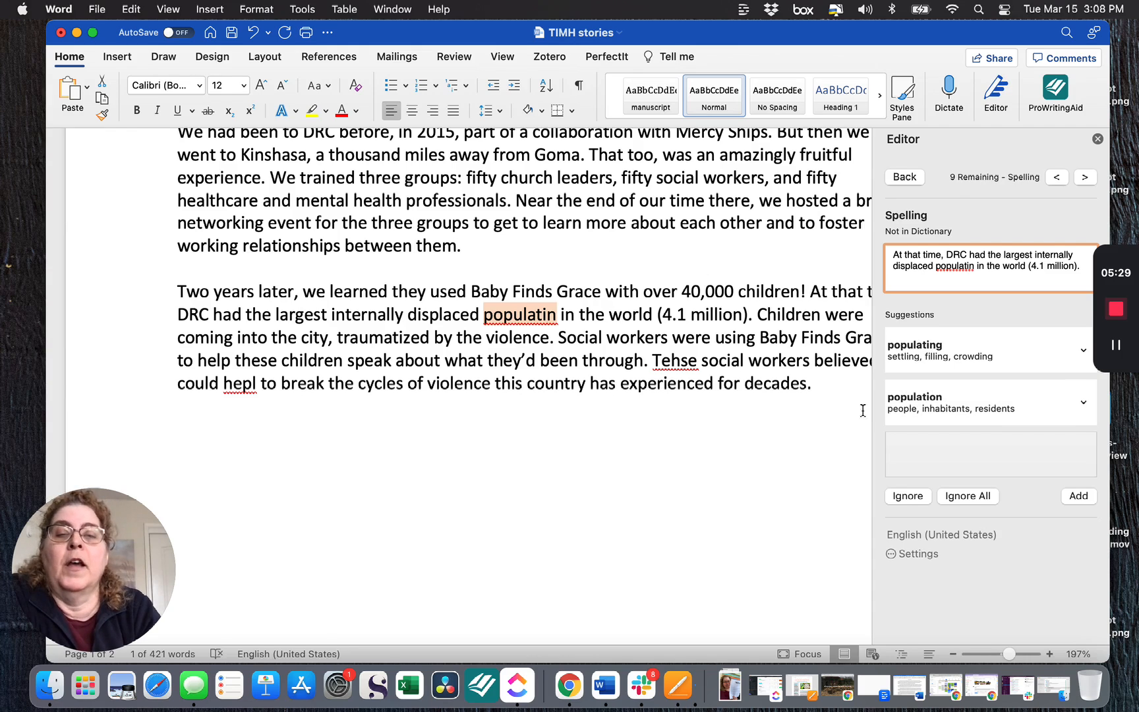
Step: Correct the flagged words in the last DRC paragraph to "population", "These" and "help" using the suggestions
click(952, 415)
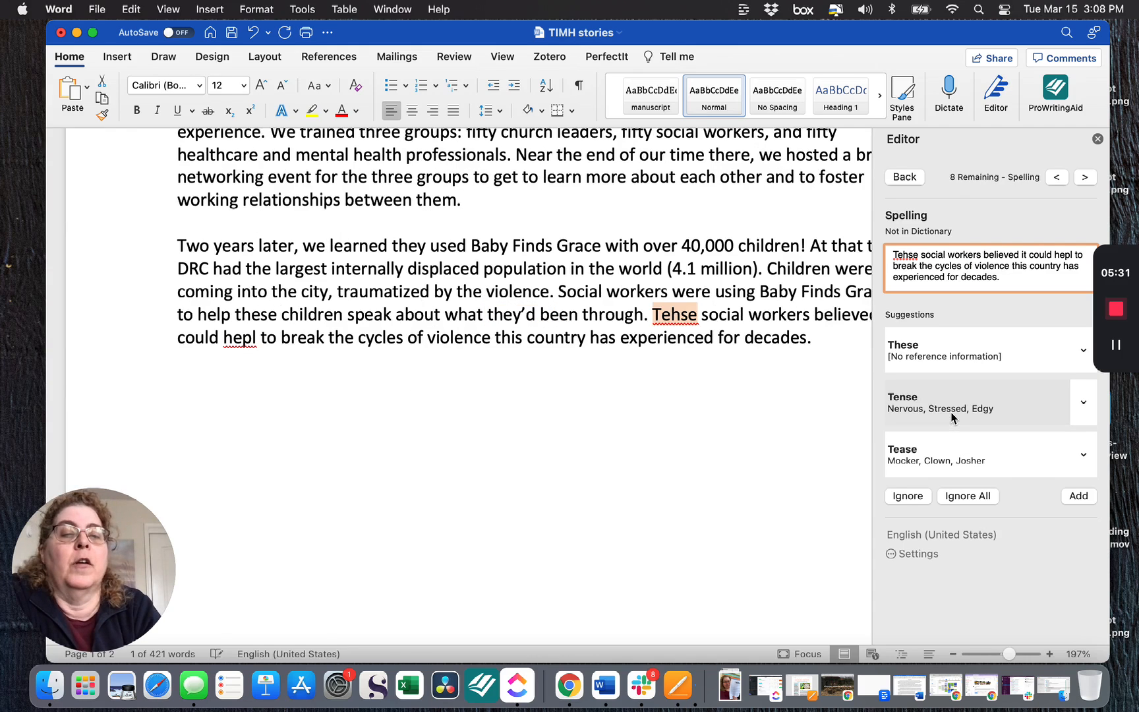
click(940, 358)
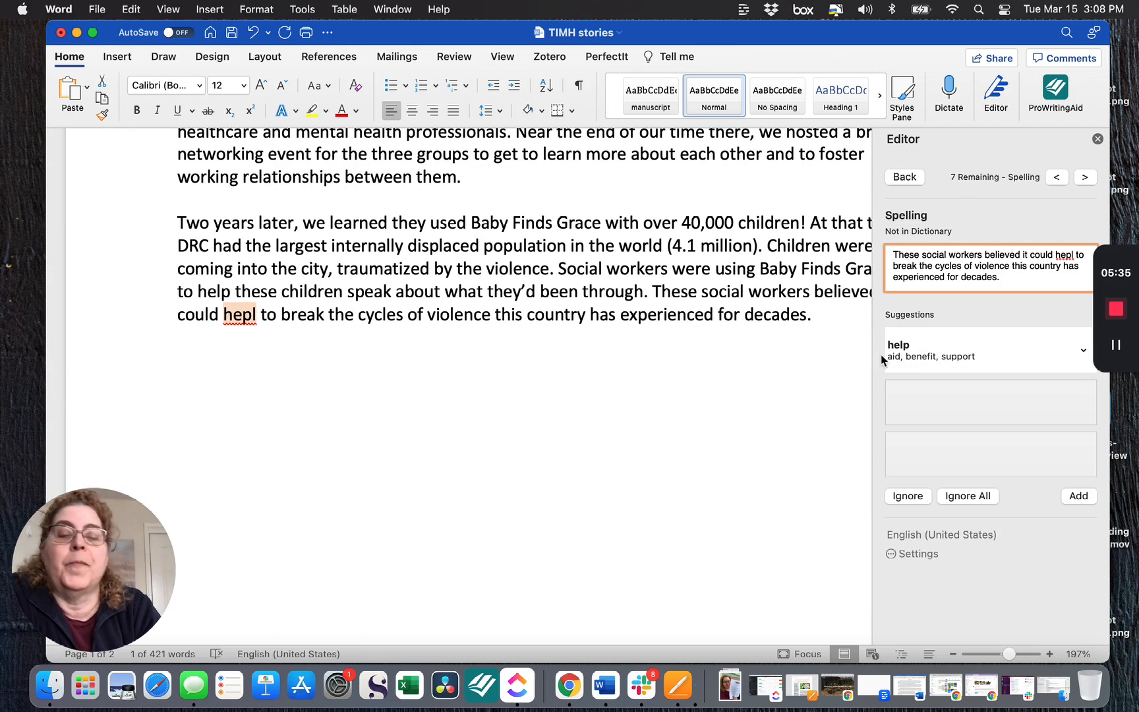
click(900, 367)
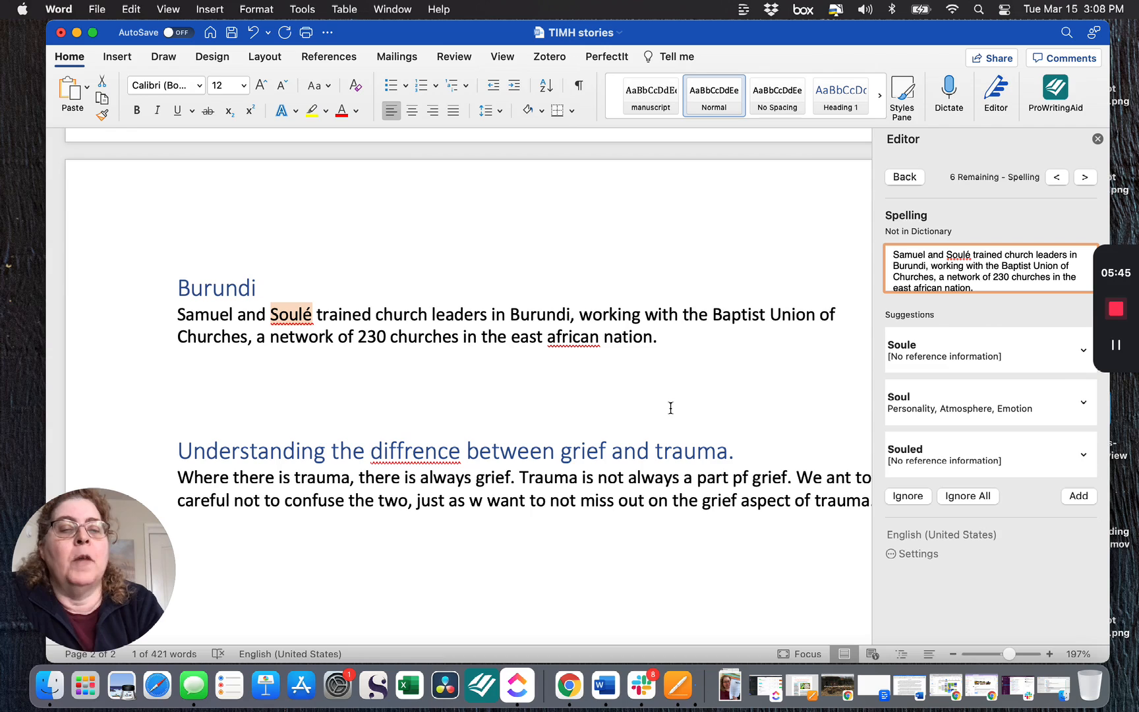
Step: Ignore the flagged personal name in the Burundi paragraph, and accept the spelling corrections "African" and "difference"
click(906, 501)
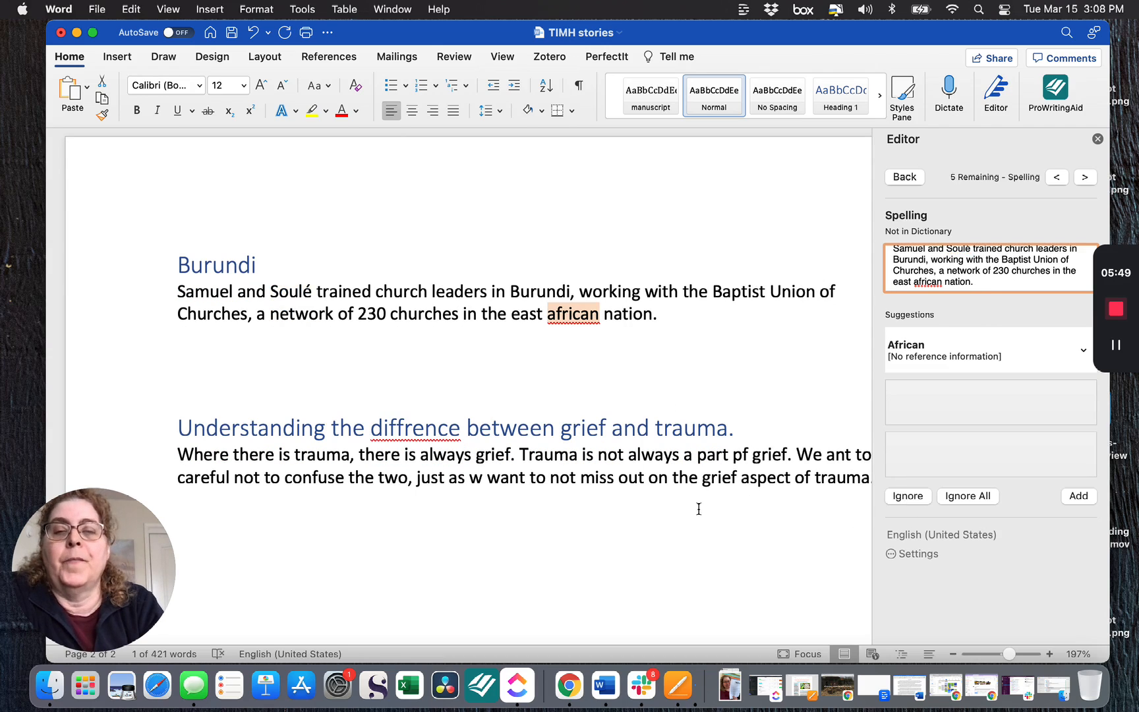
click(916, 356)
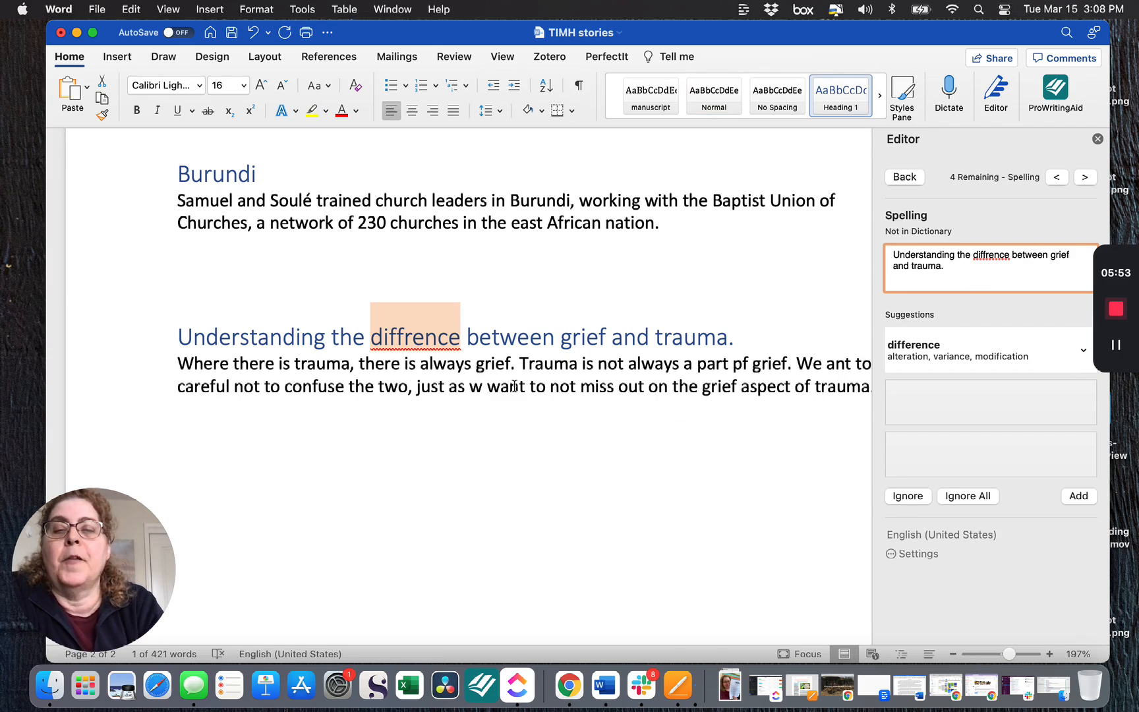
click(935, 352)
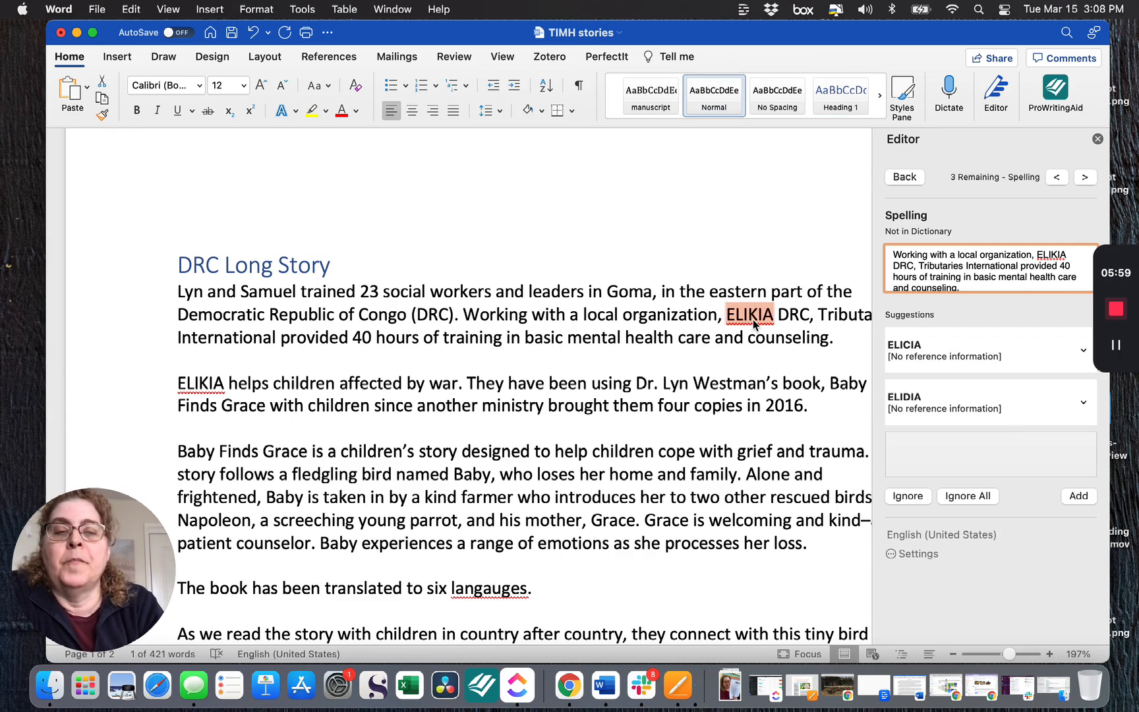
Step: Ignore both flagged occurrences of ELIKIA and replace "langauges" with "languages" to finish the spelling review
click(911, 496)
click(909, 498)
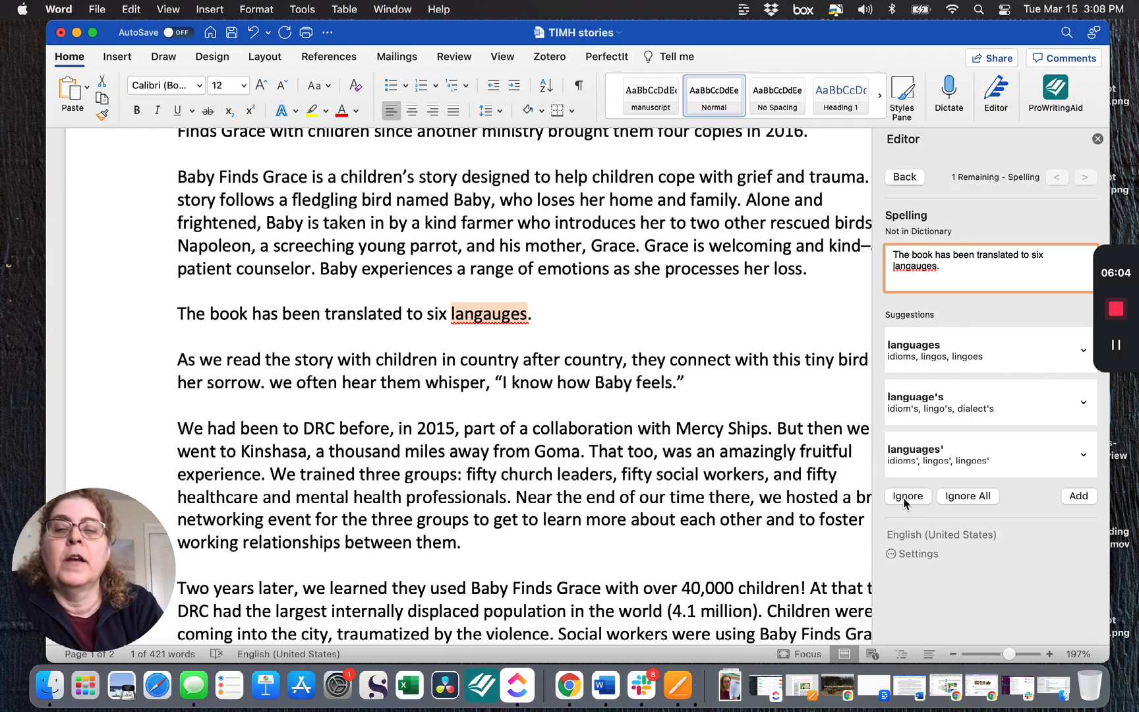
click(933, 362)
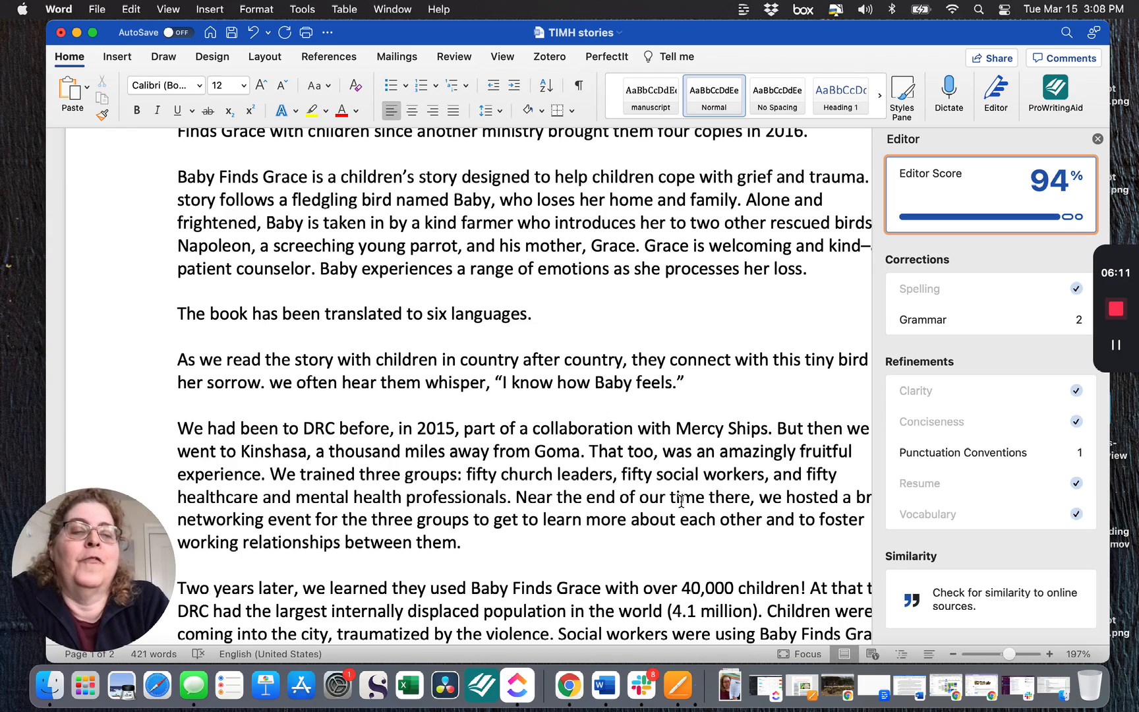
Step: Review the grammar issues in the grief and trauma paragraph, changing "ant" to "want" and "w" to "we"
click(994, 315)
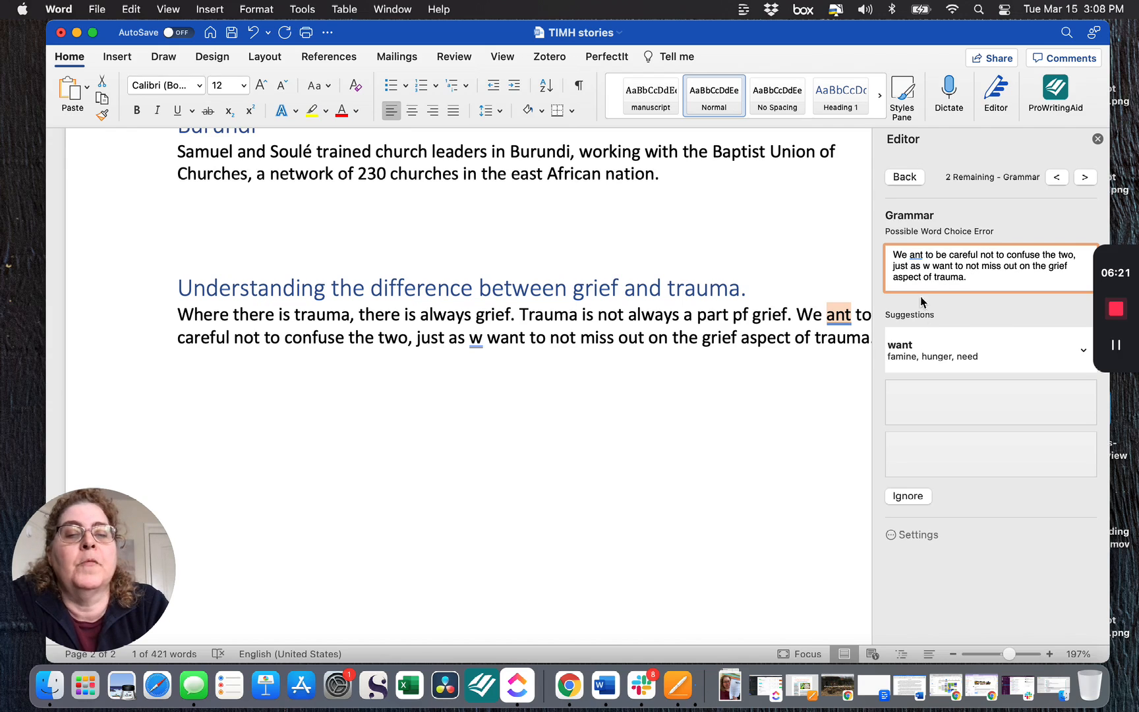
click(920, 346)
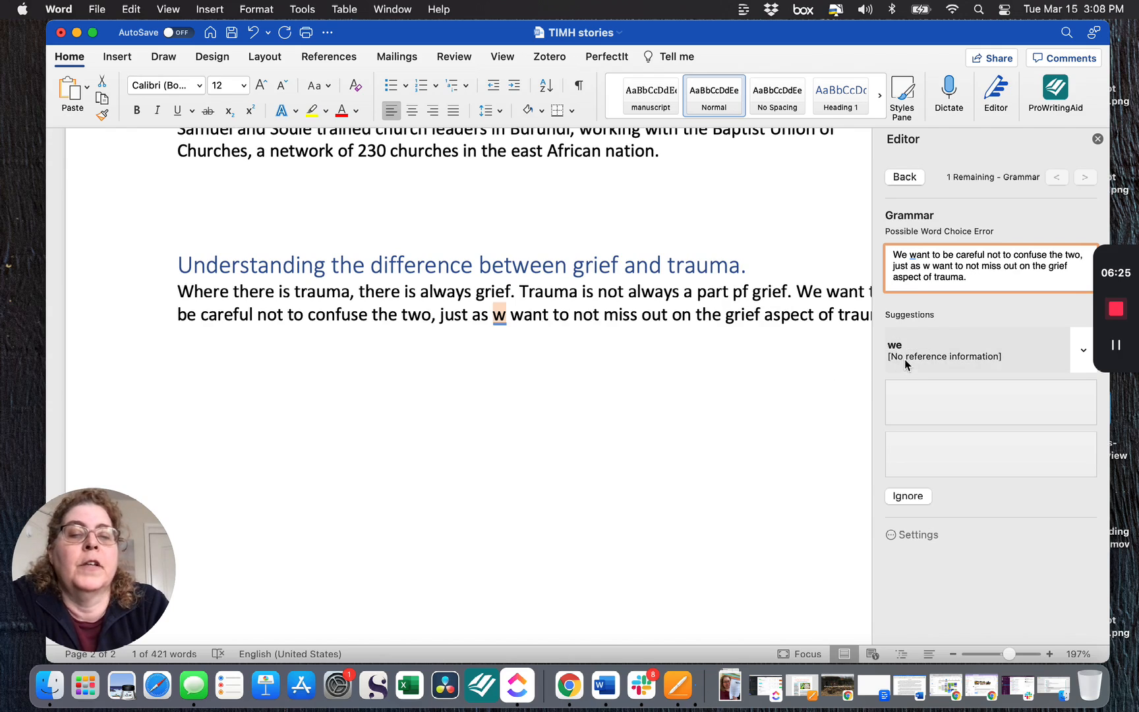
click(904, 361)
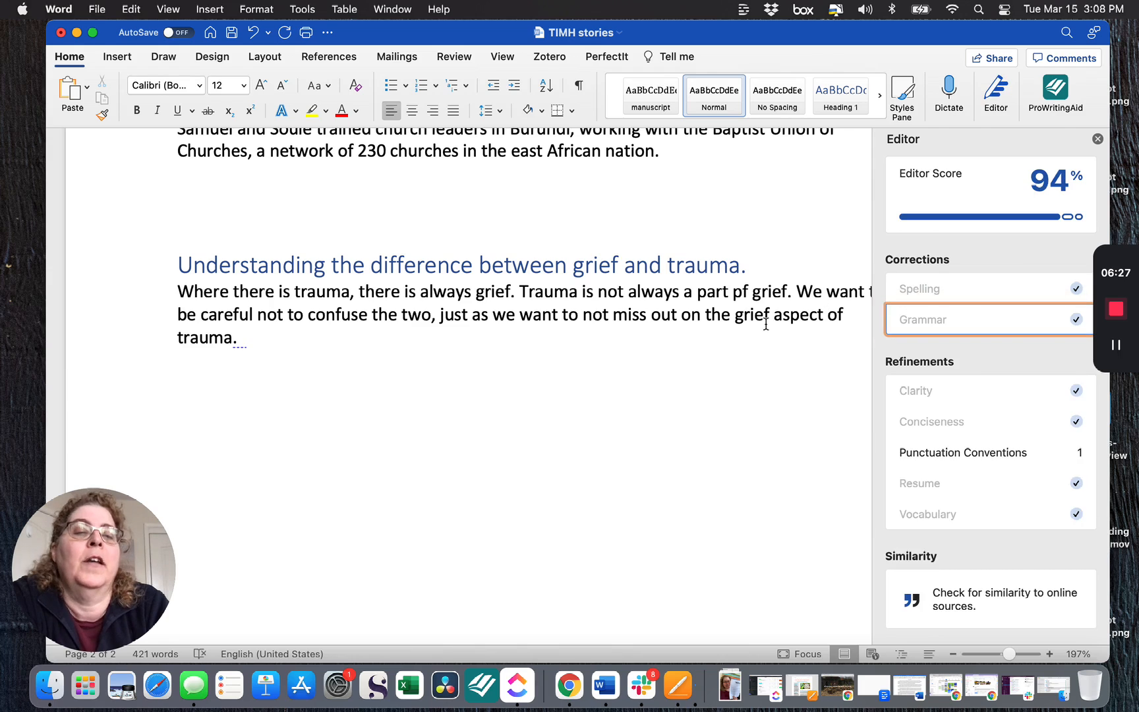
Step: Open the Punctuation Conventions refinement and ignore the spacing issue after "trauma.", then check the Editor score
scroll(982, 422, down, 3)
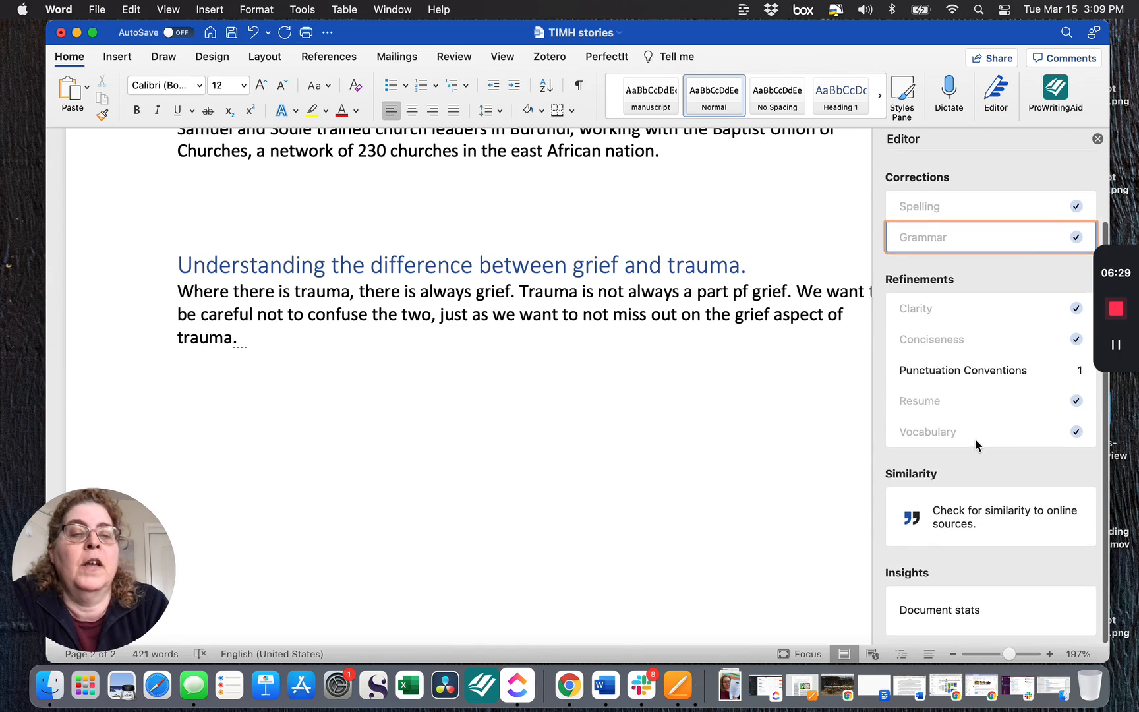
click(970, 375)
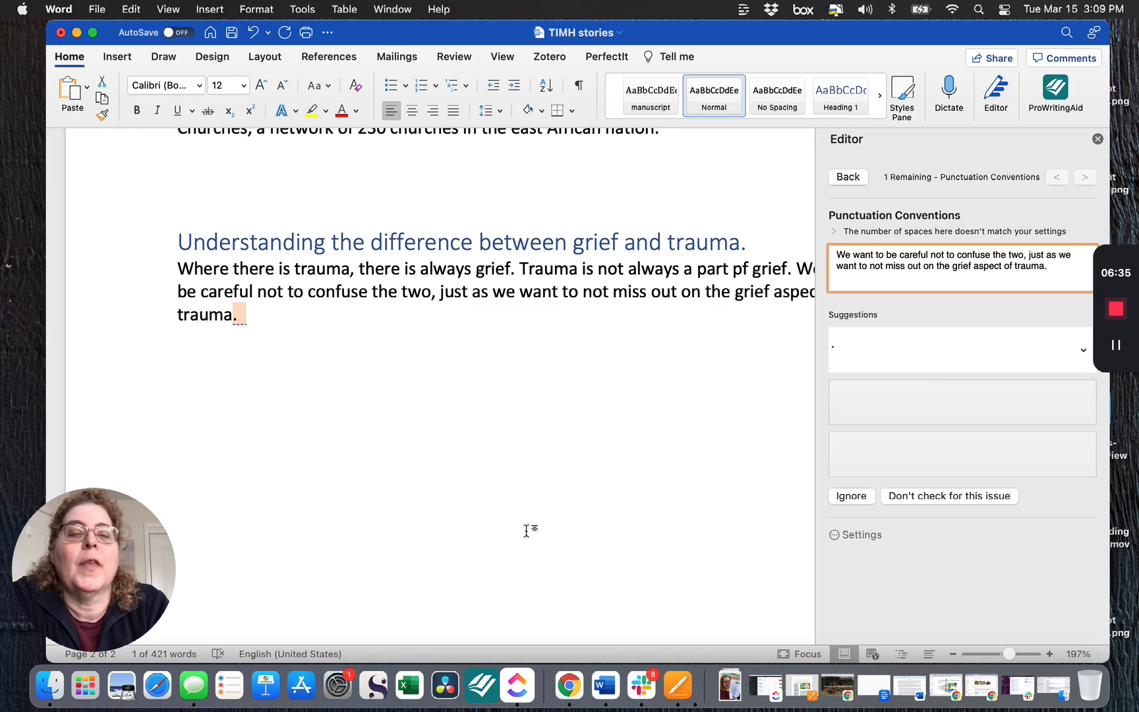
click(847, 496)
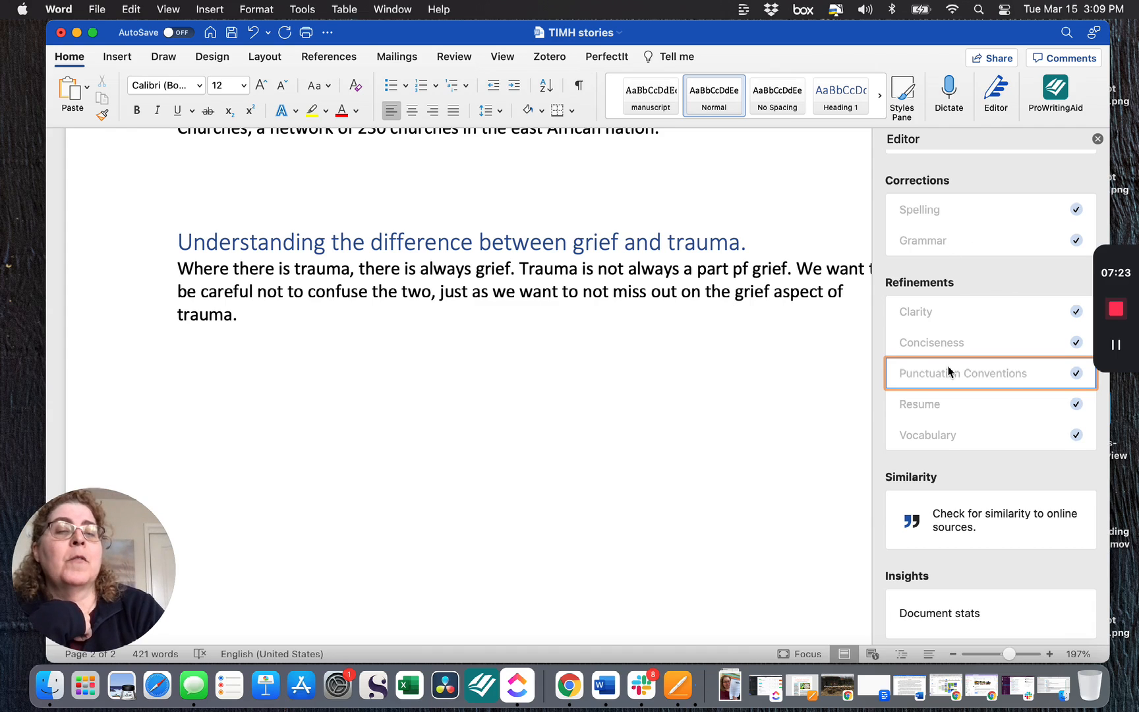
scroll(949, 371, up, 3)
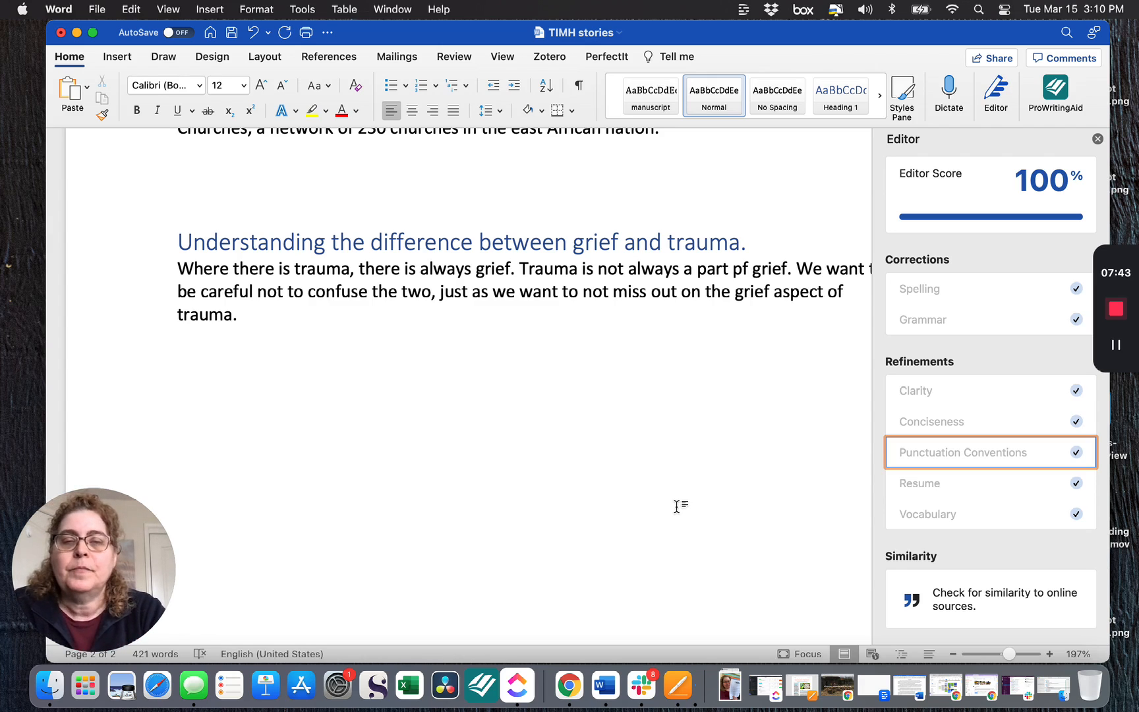
Step: Select the typo "pf" in the grief and trauma paragraph, and look back over the corrected DRC story
drag(747, 270, 732, 271)
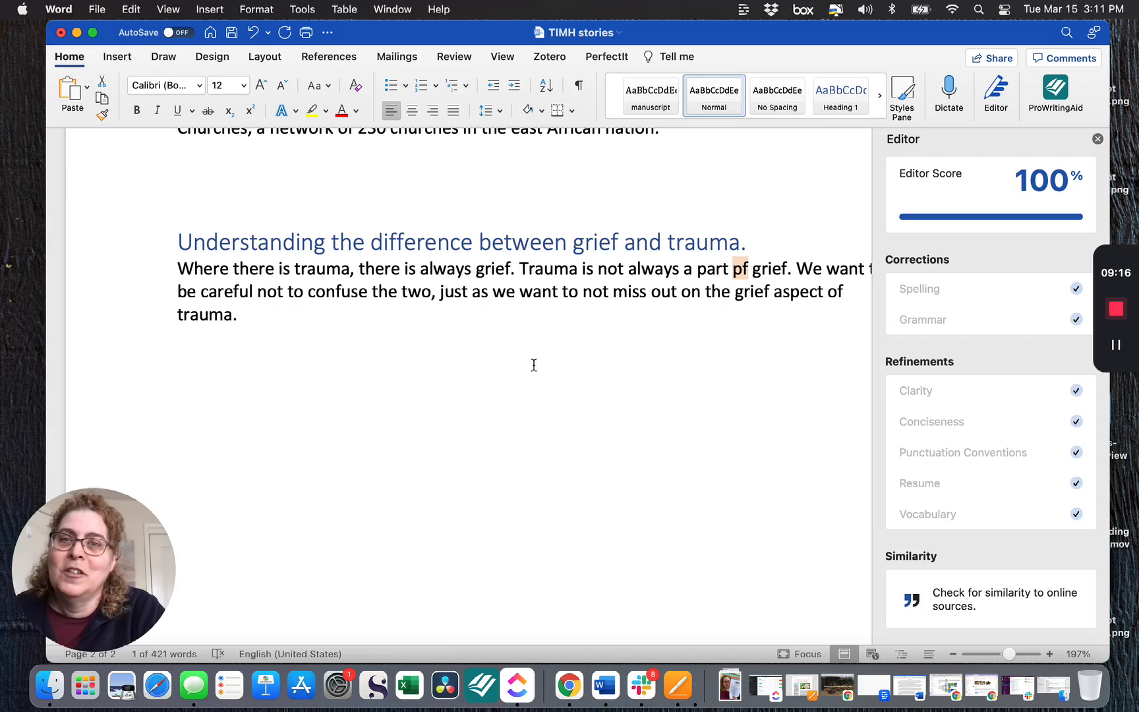
scroll(519, 373, up, 10)
scroll(520, 373, up, 15)
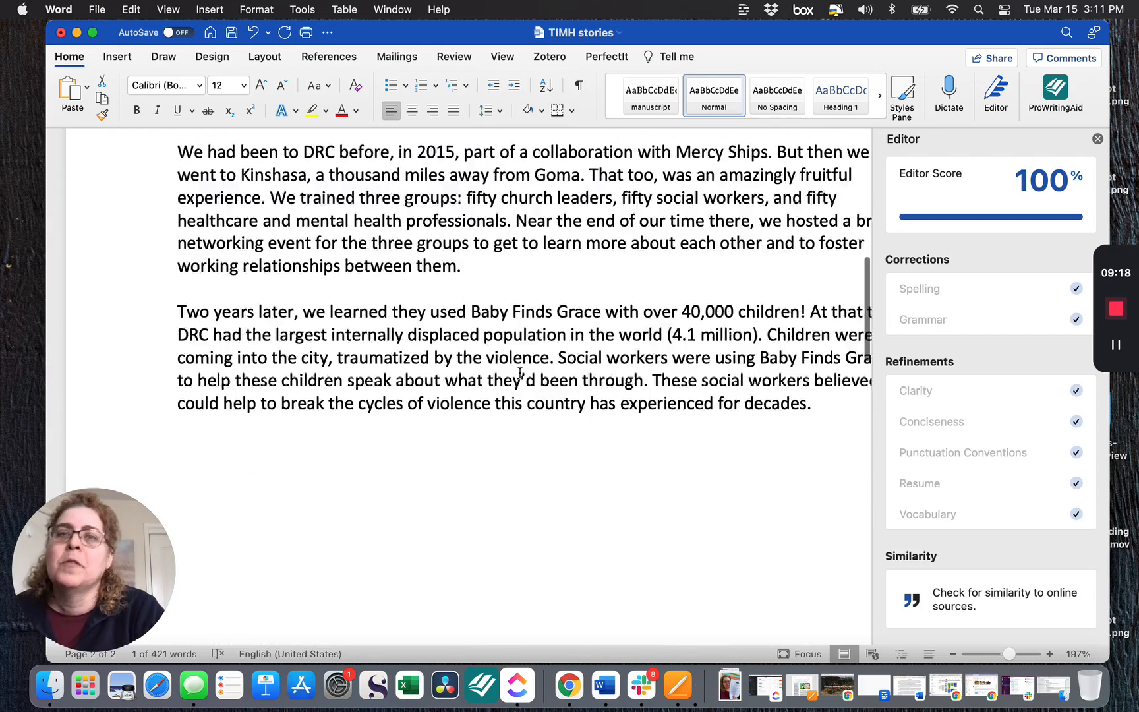